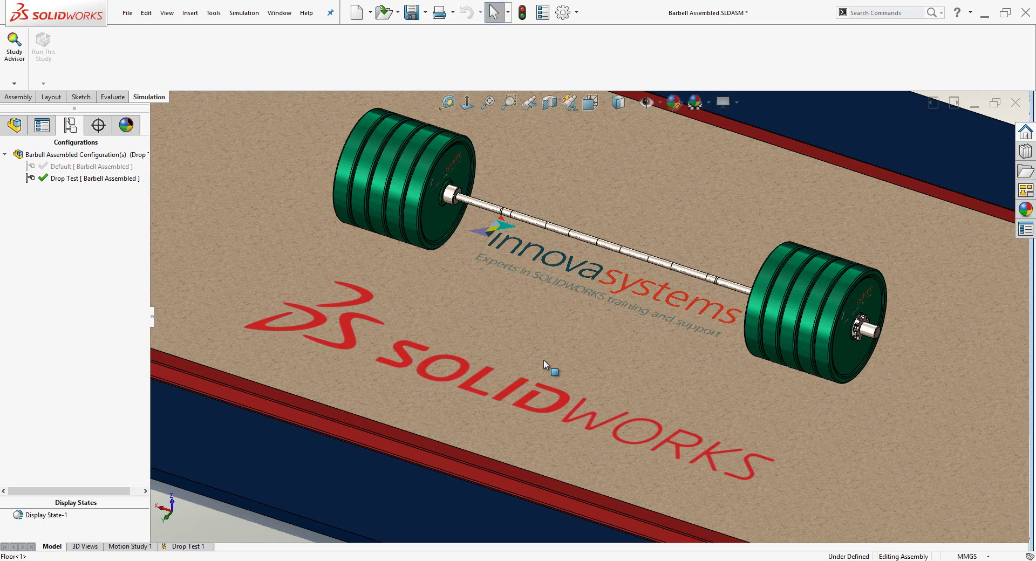
Activate the barbell's Default configuration and create the static study Static 1
middle_click_drag(543, 361, 549, 333)
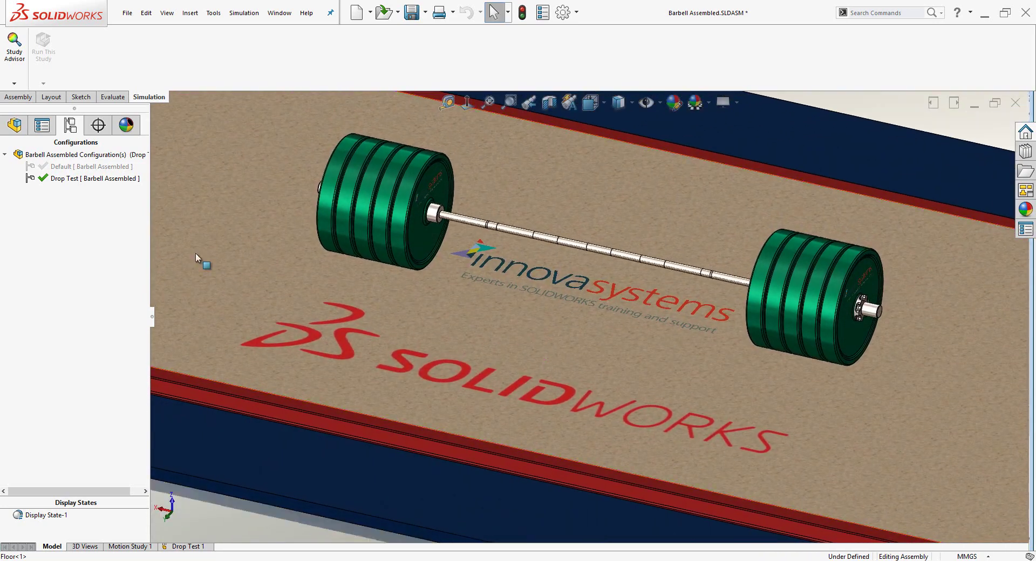
double_click(81, 167)
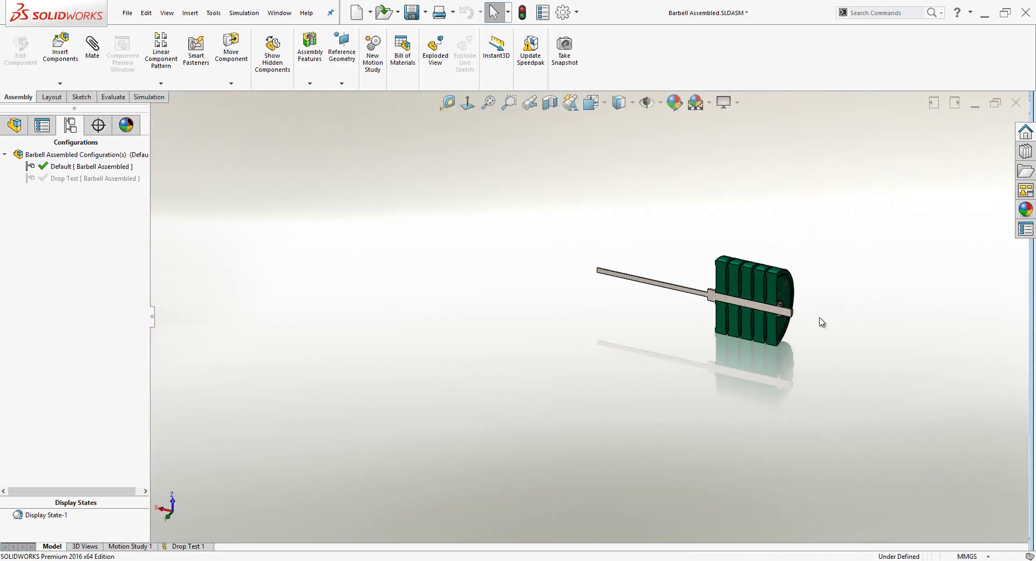
left_click(244, 12)
double_click(35, 258)
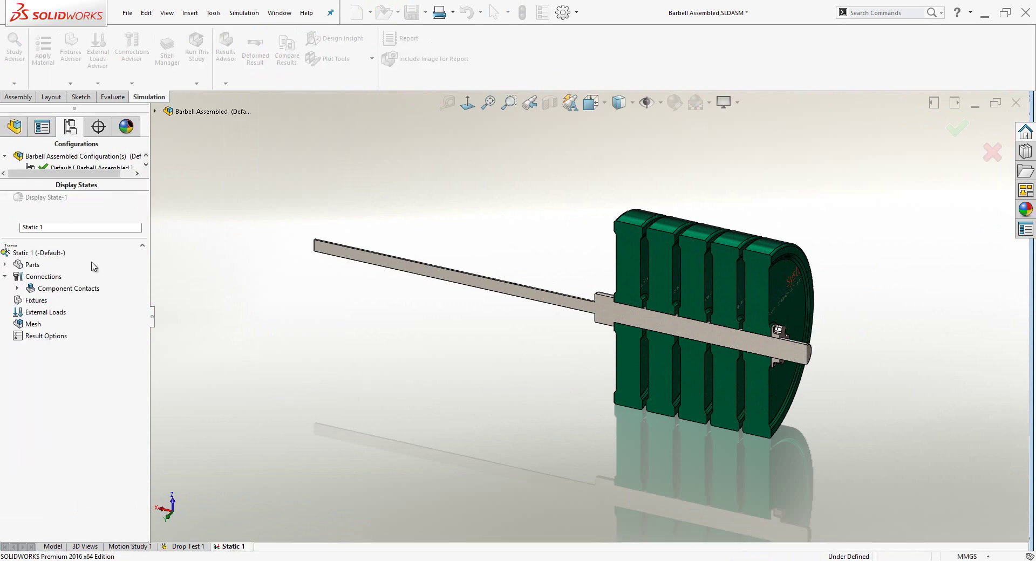
Assign Alloy Steel material to Clip-1 in the study tree
left_click(6, 264)
left_click(46, 347)
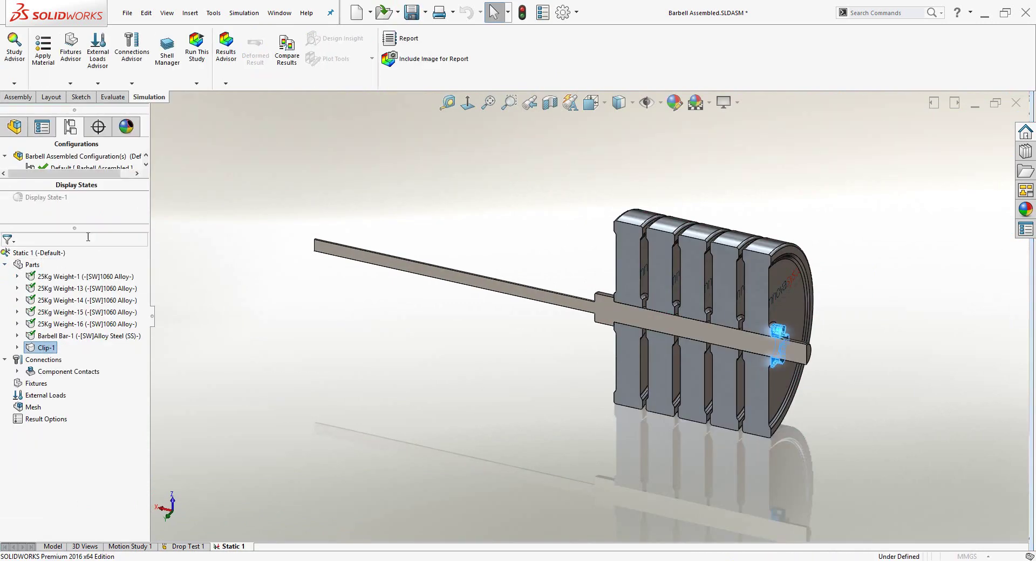
left_click(44, 49)
left_click(223, 313)
left_click(259, 314)
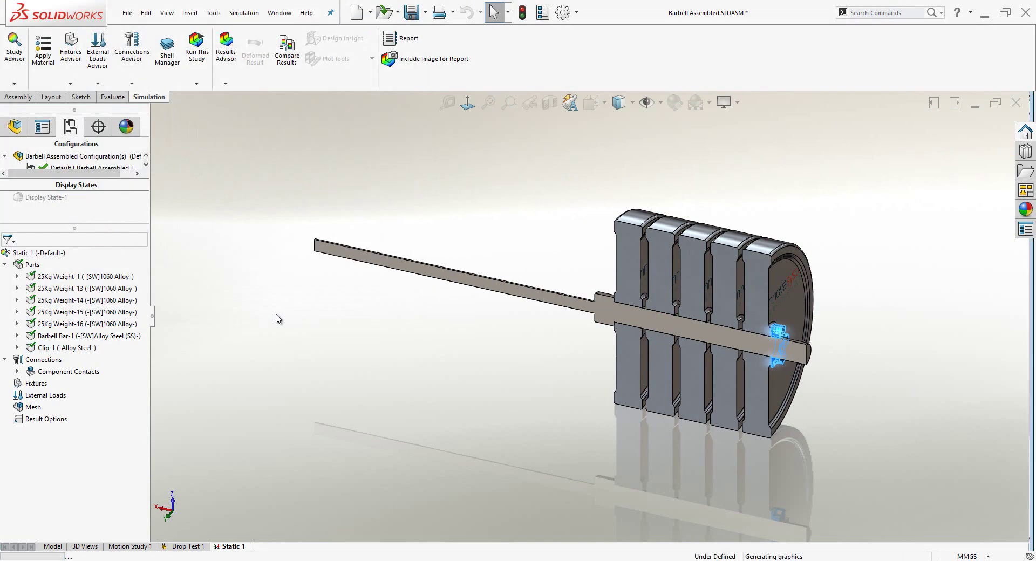
Start a Symmetry advanced fixture on the cut faces of the bar and first two weights
right_click(36, 383)
left_click(81, 296)
left_click(10, 316)
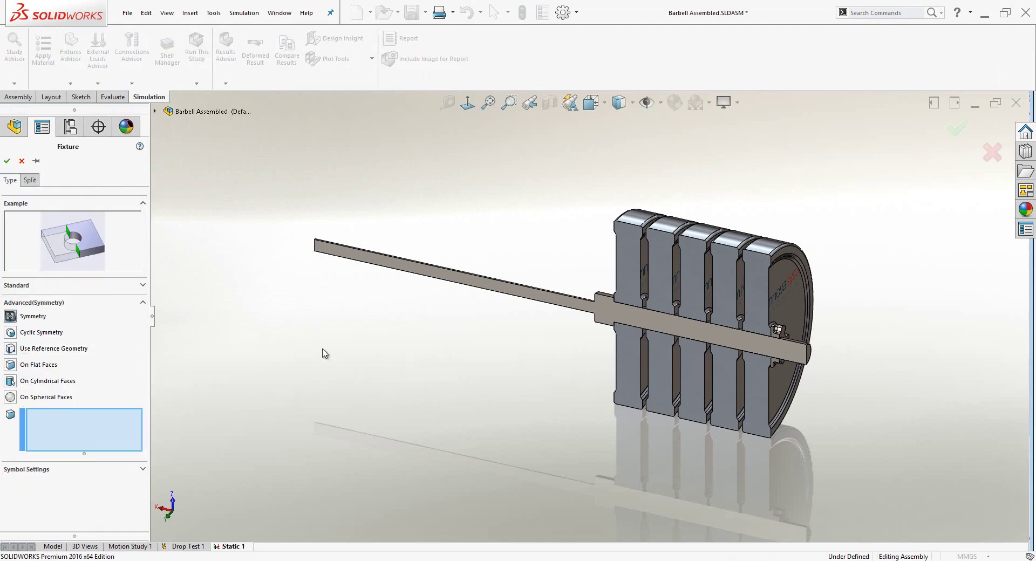
scroll(662, 359, "down", 3)
scroll(503, 311, "down", 2)
left_click(554, 258)
left_click(553, 415)
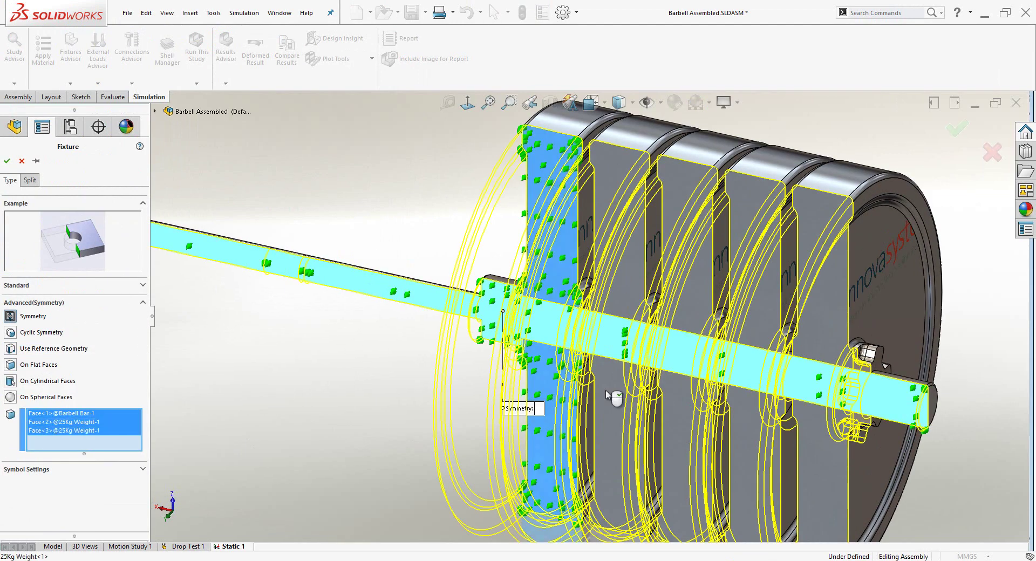
left_click(615, 243)
left_click(615, 431)
Add the remaining weight plates' and the clip's cut faces to the symmetry selection
left_click(685, 458)
left_click(685, 243)
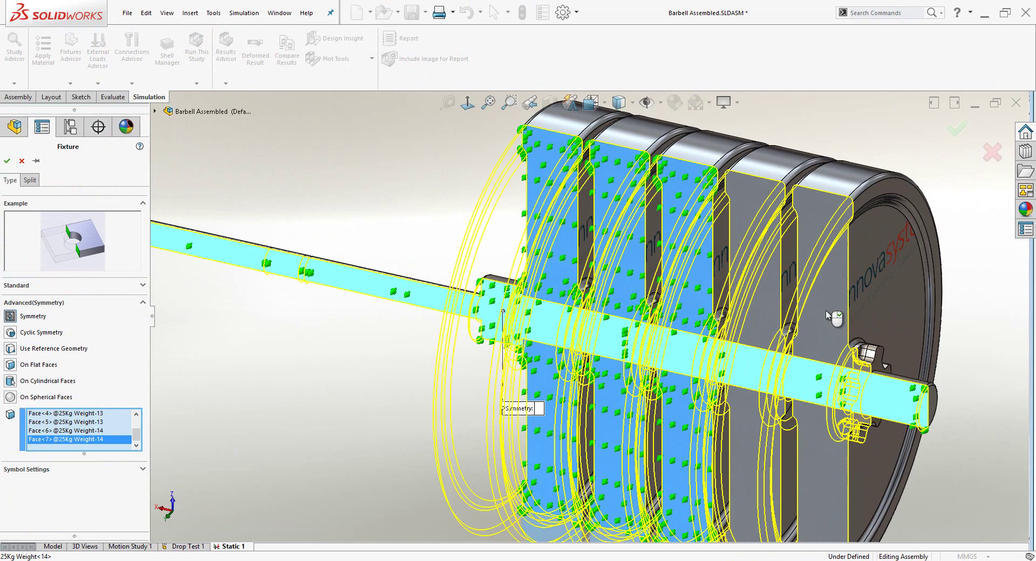
left_click(755, 259)
left_click(755, 442)
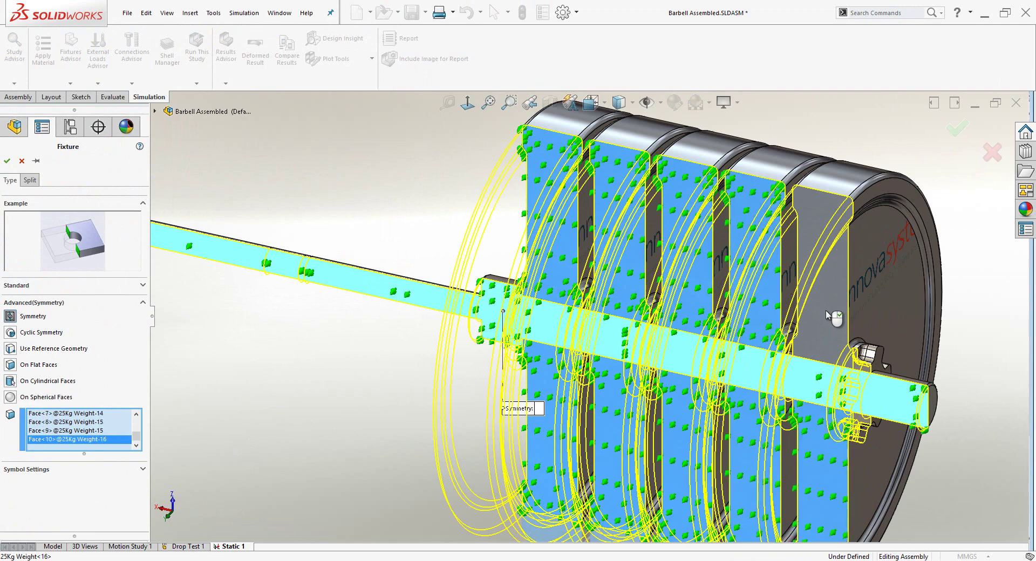
left_click(820, 242)
left_click(823, 432)
scroll(845, 399, "down", 3)
scroll(846, 400, "down", 2)
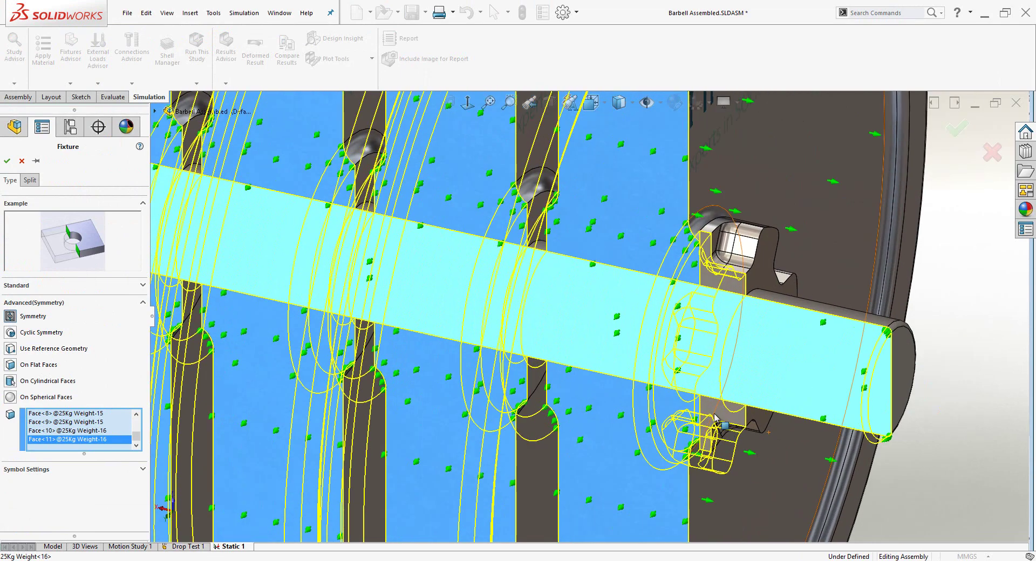
left_click(723, 282)
left_click(704, 336)
Add the bar-end cut face and confirm the Symmetry-1 fixture
scroll(704, 336, "up", 10)
mouse_move(397, 292)
middle_mouse_down()
mouse_move(527, 270)
mouse_move(556, 285)
middle_mouse_up()
scroll(519, 393, "down", 3)
scroll(486, 386, "down", 2)
left_click(486, 386)
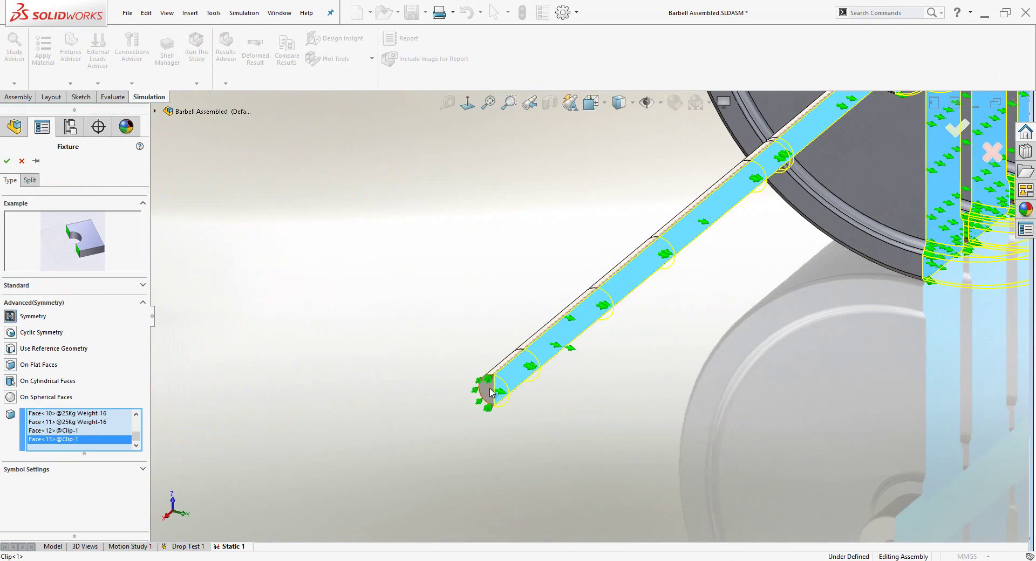
scroll(609, 408, "up", 2)
scroll(609, 409, "up", 4)
middle_click_drag(594, 381, 560, 363)
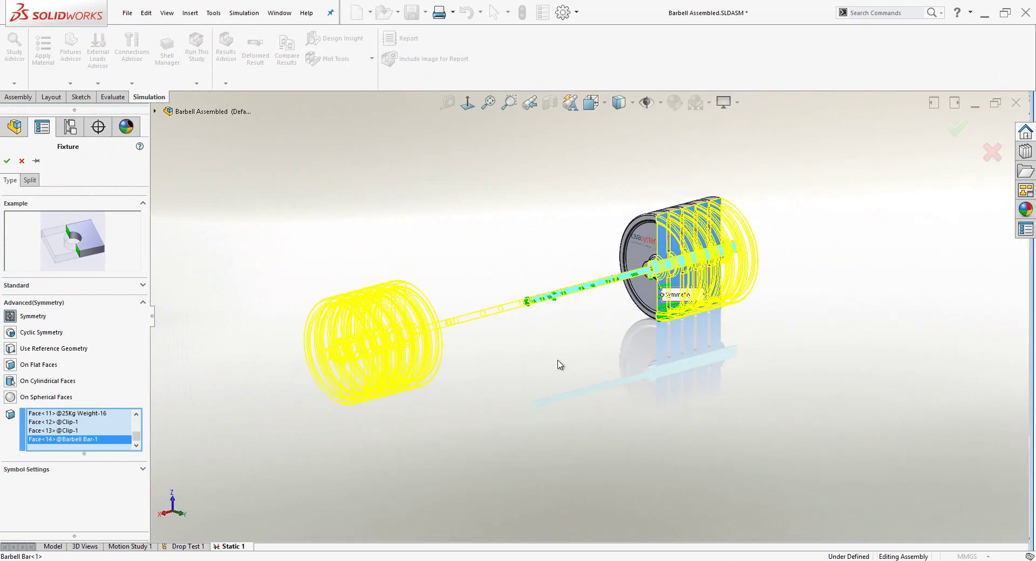
left_click(7, 161)
Add a rigid remote displacement on the bar's end face with X, Y, Z translations fixed
middle_click_drag(574, 273, 638, 220)
scroll(638, 220, "down", 4)
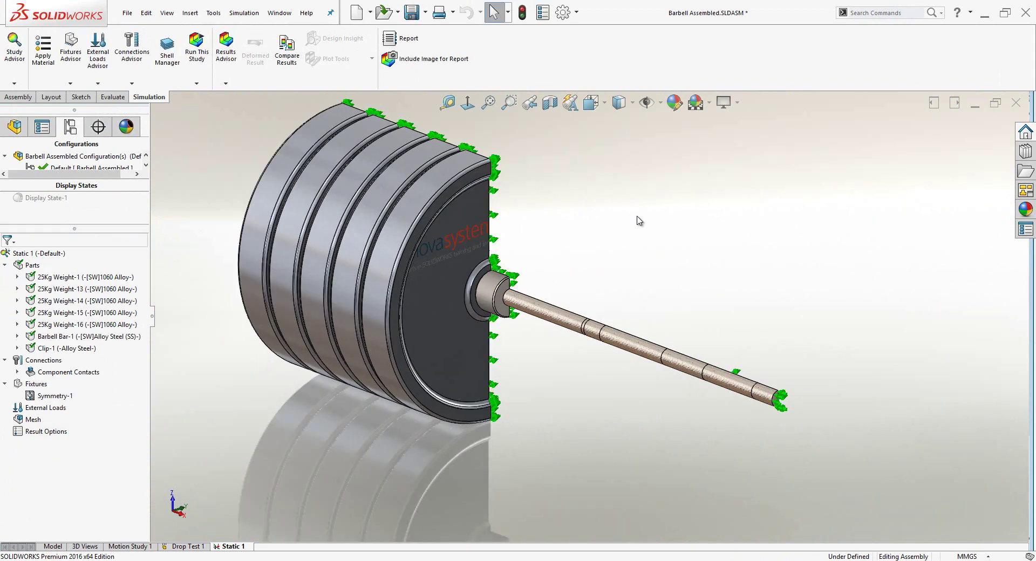
right_click(42, 408)
left_click(84, 306)
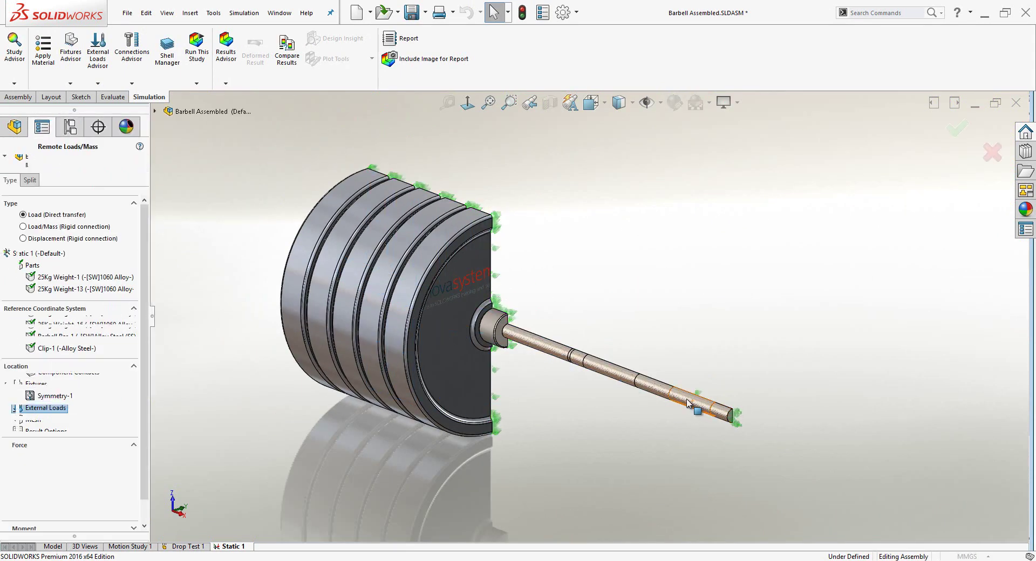
left_click(651, 385)
left_click(56, 240)
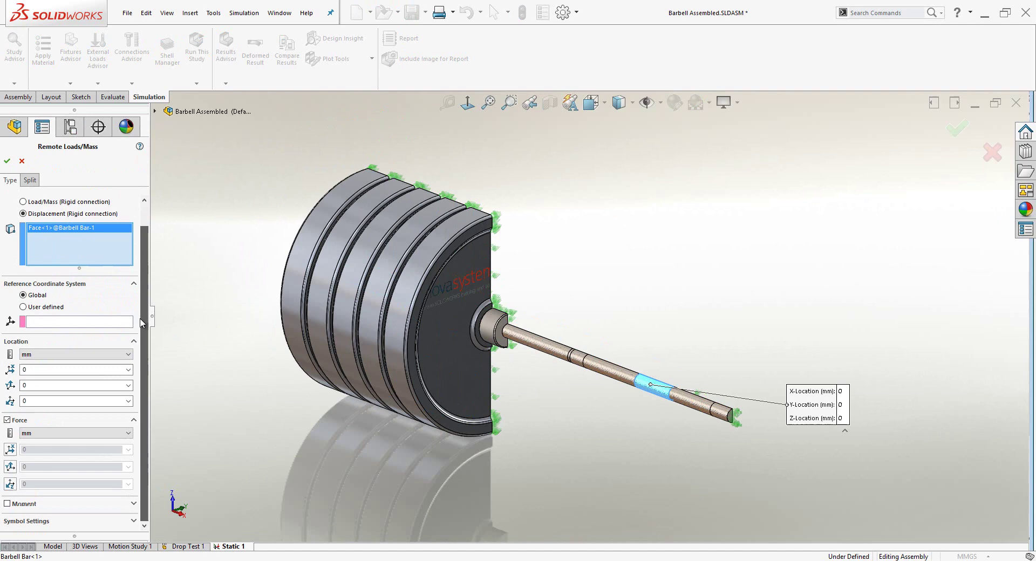
left_click(10, 449)
left_click(11, 480)
left_click(11, 510)
left_click(27, 401)
type("600")
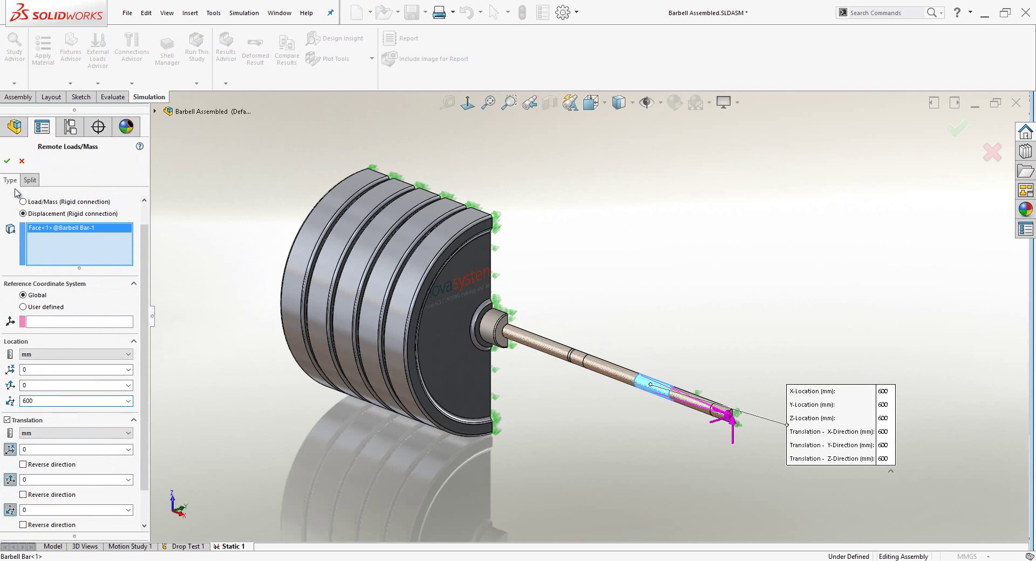
left_click(7, 161)
Add a 9.81 m/s² gravity load referencing the Front Plane
right_click(43, 408)
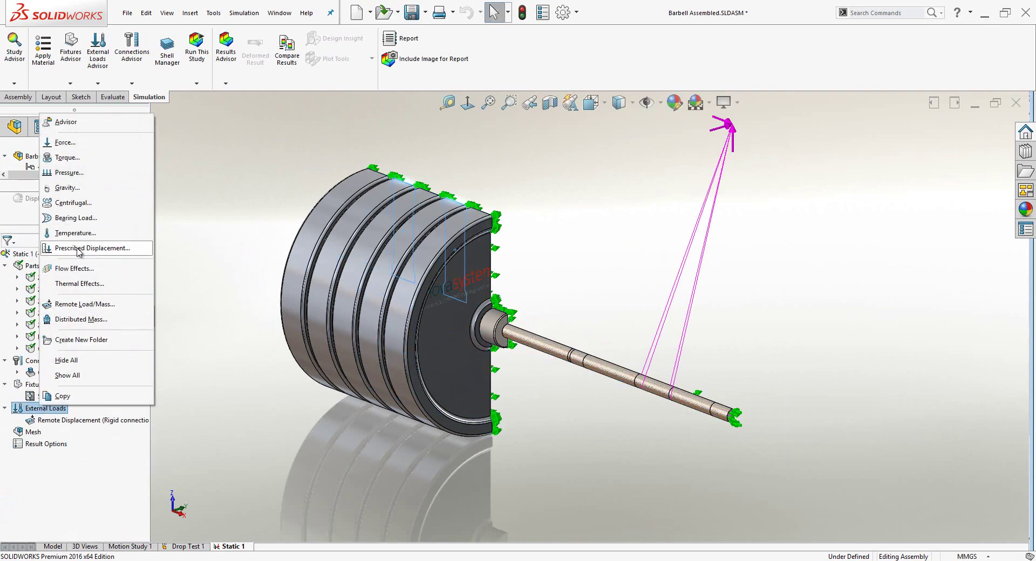
left_click(76, 190)
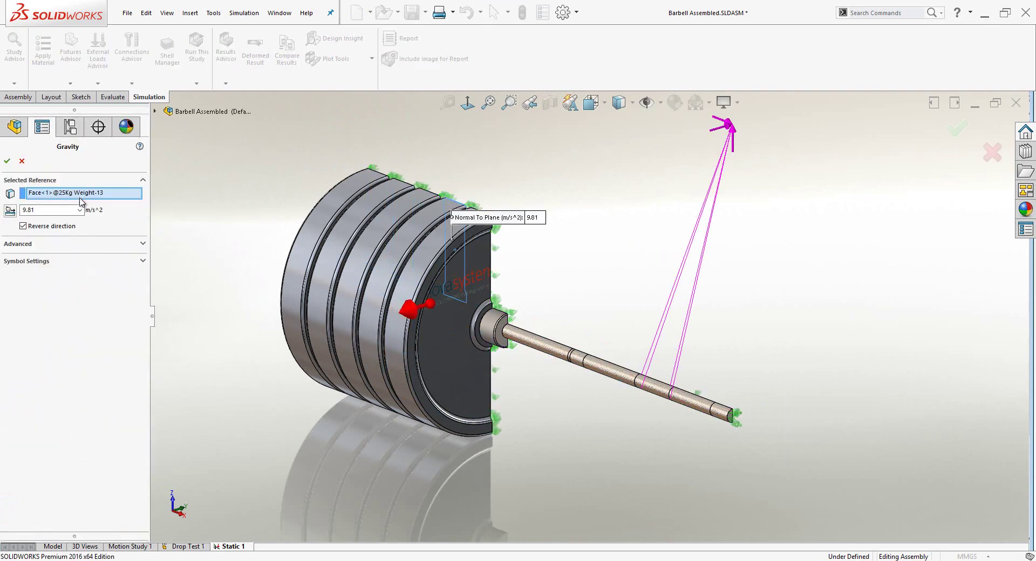
left_click(155, 111)
left_click(204, 159)
left_click(8, 160)
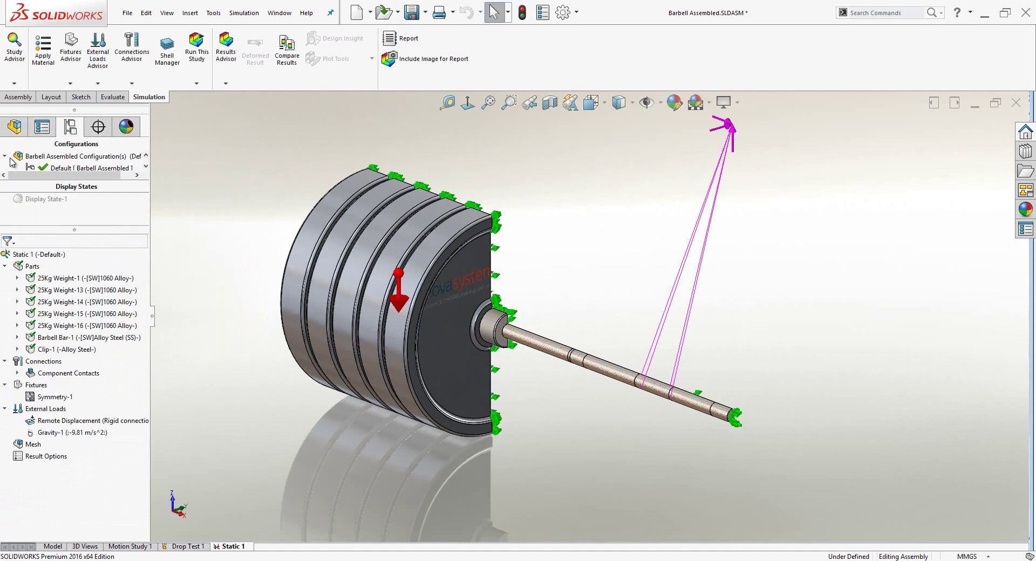
right_click(653, 131)
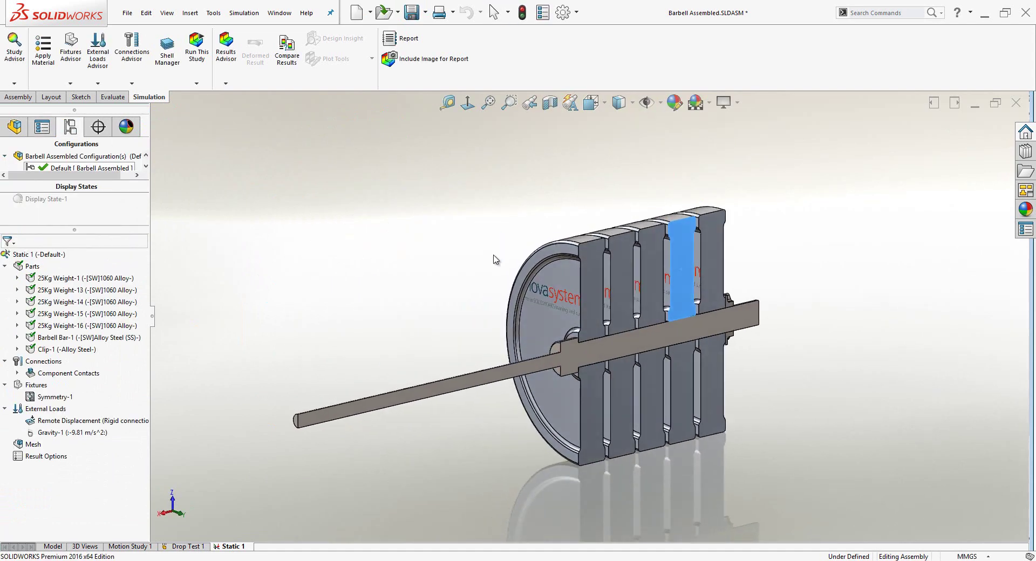
Generate a curvature-based mesh for the half-barbell
right_click(33, 444)
left_click(45, 249)
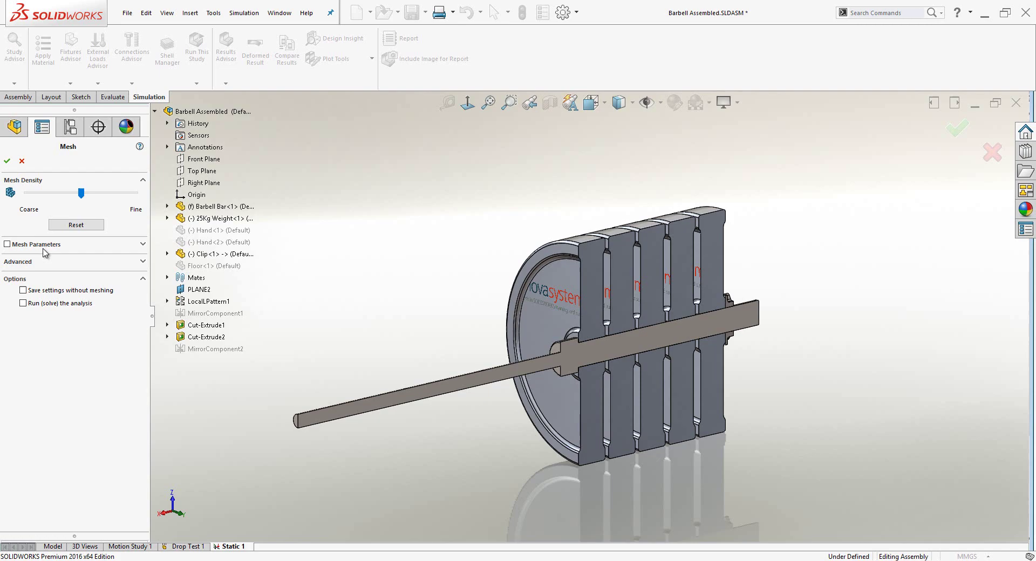
left_click(7, 244)
left_click(22, 268)
left_click(7, 161)
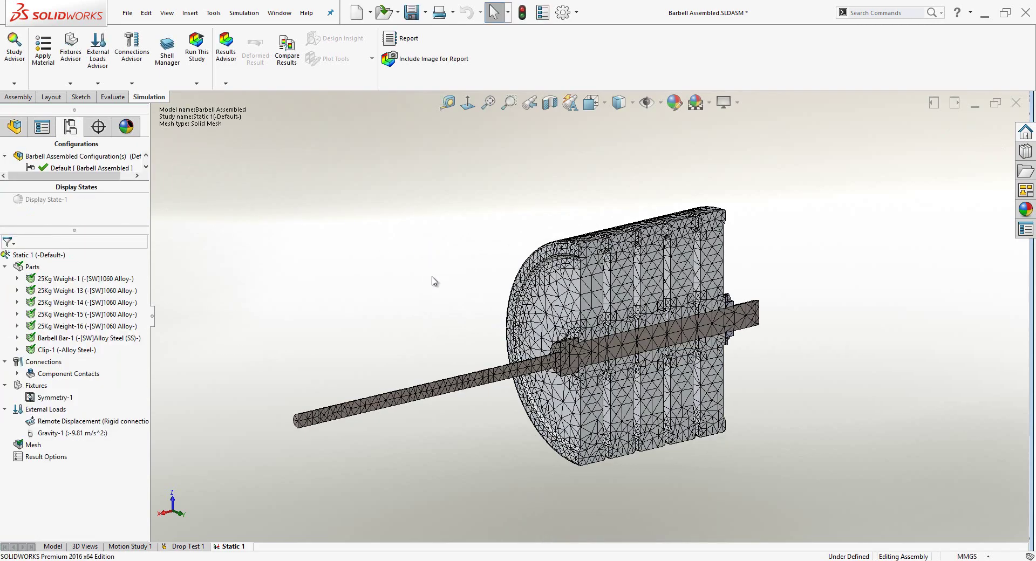
Apply mesh control on four Barbell Bar faces with about 8.3 mm elements
mouse_move(429, 281)
middle_mouse_down()
mouse_move(562, 281)
mouse_move(549, 329)
middle_mouse_up()
scroll(549, 329, "down", 2)
right_click(33, 445)
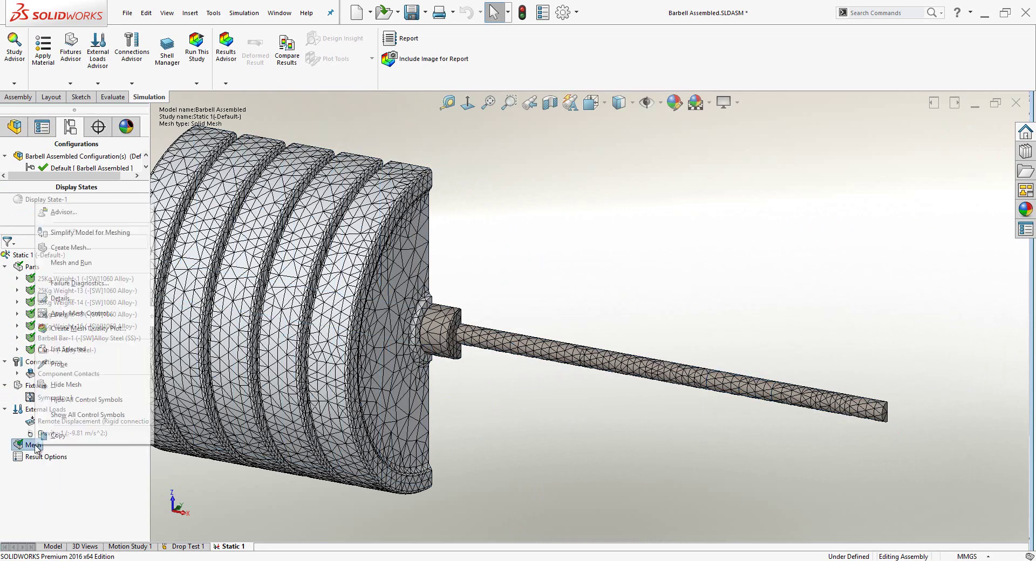
left_click(454, 338)
left_click(468, 339)
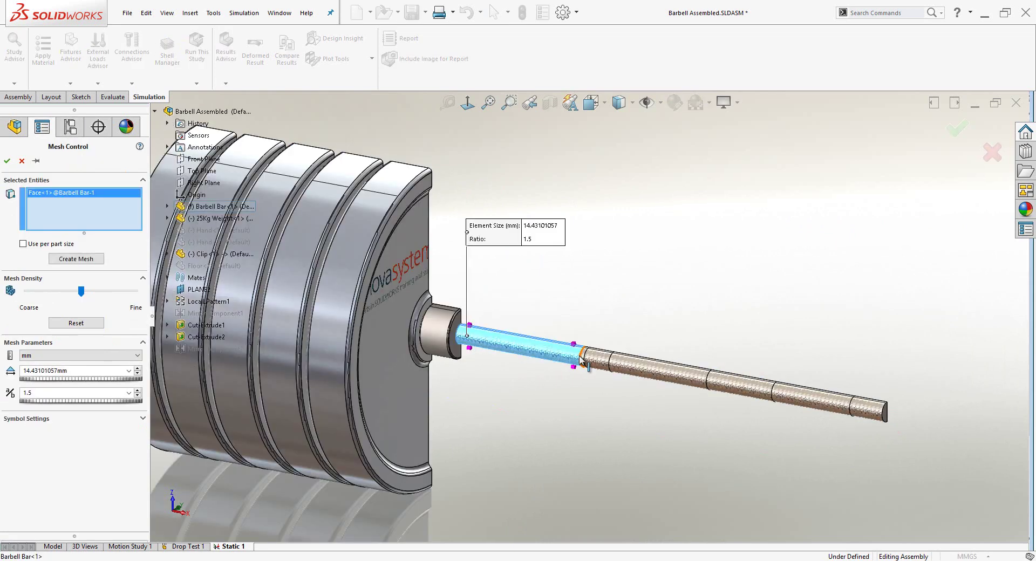
left_click(585, 360)
left_click(647, 371)
left_click(599, 361)
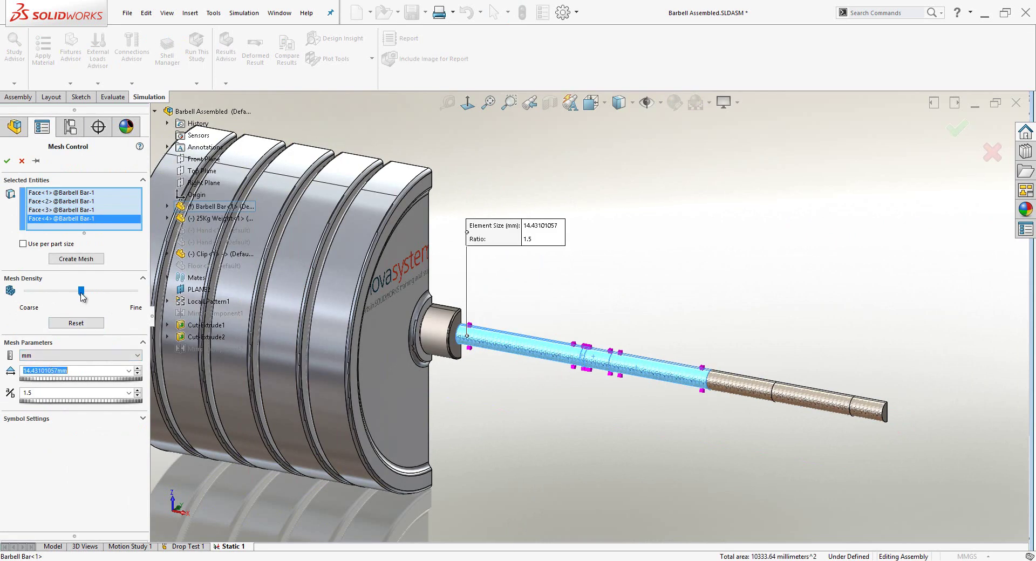
left_click_drag(82, 292, 128, 292)
left_click(7, 160)
right_click(32, 456)
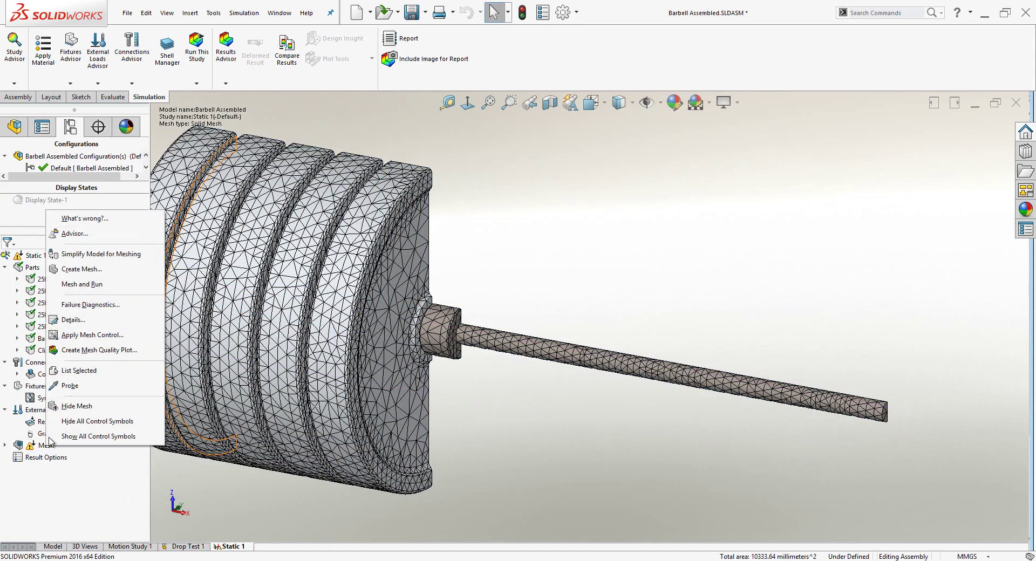
left_click(70, 283)
Remesh with the bar refinement and run the Static 1 study
left_click(7, 162)
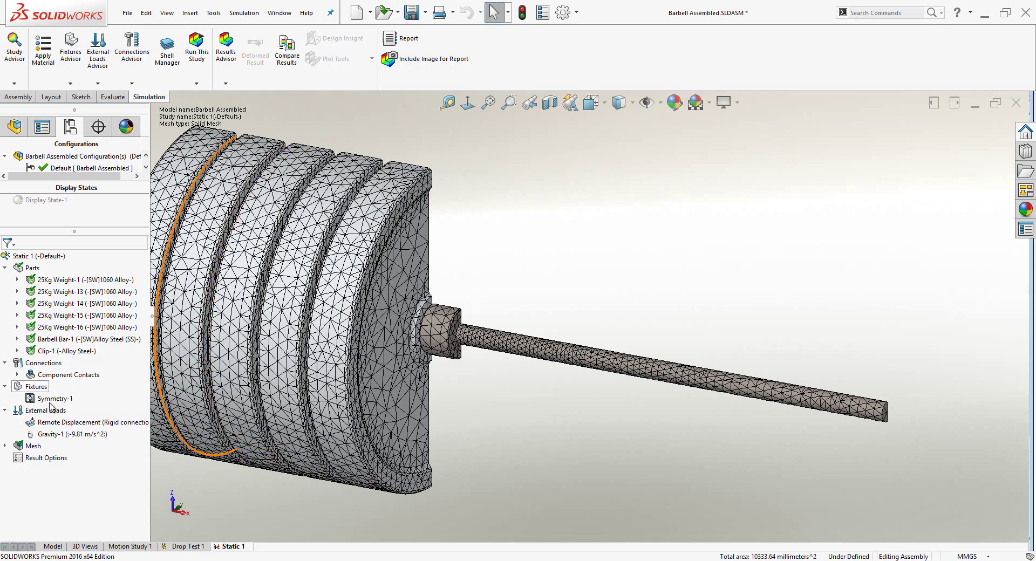
right_click(27, 259)
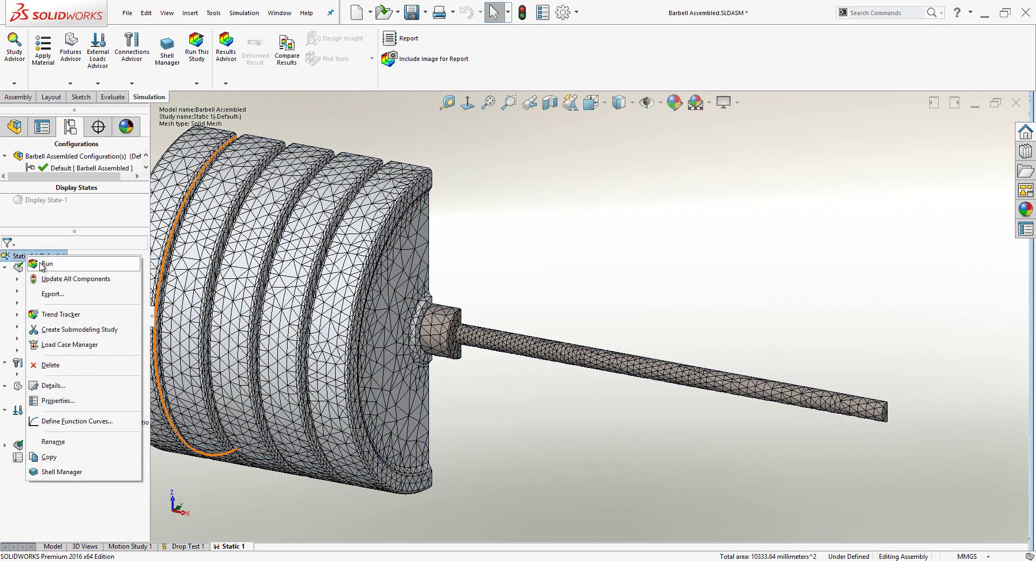
left_click(46, 263)
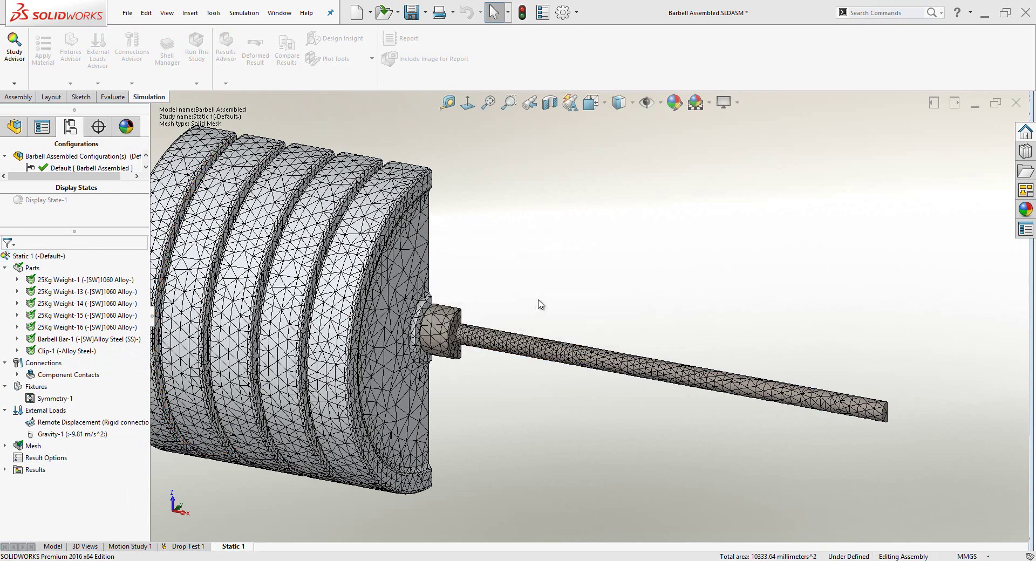
Play and then stop the Stress1 result animation
scroll(517, 306, "up", 3)
right_click(76, 474)
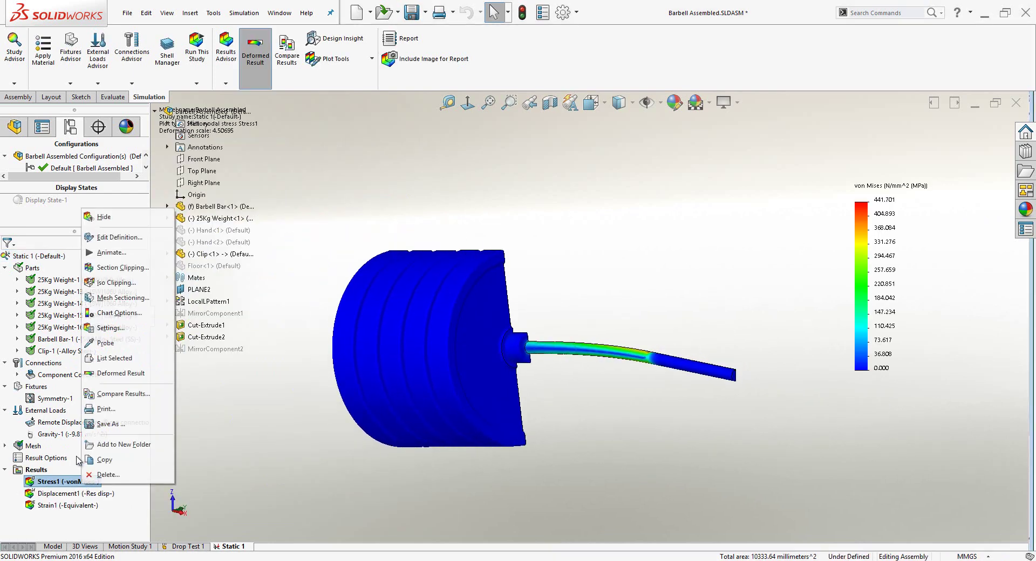
left_click(81, 247)
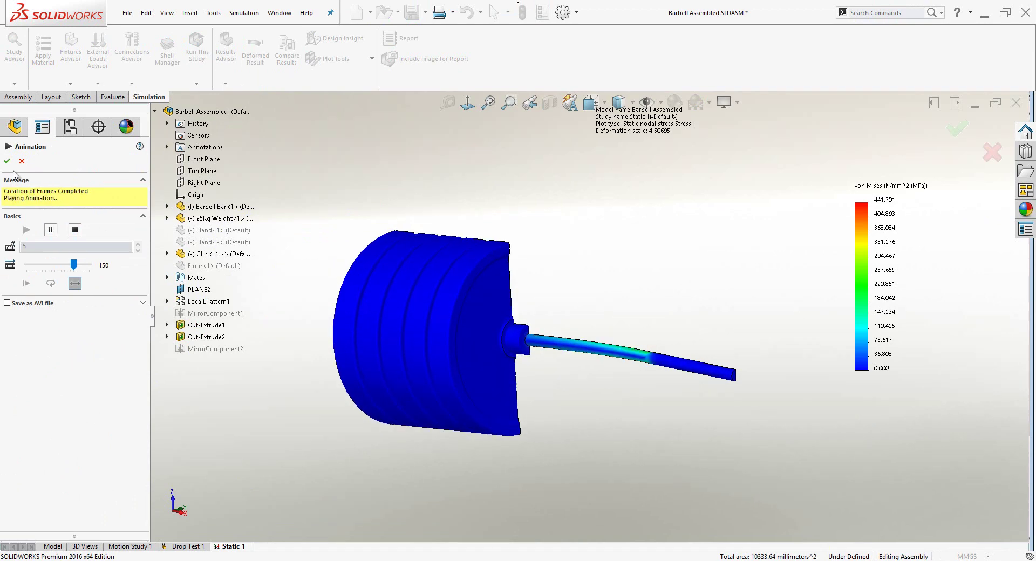
key("Escape")
Show Displacement1 with Display symmetric results turned on
left_click(58, 493)
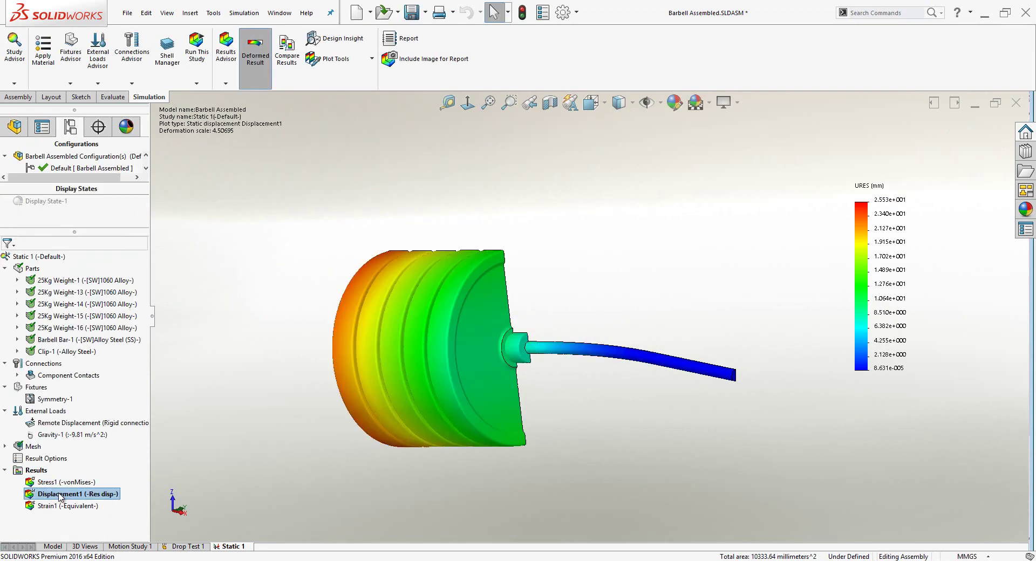
right_click(59, 493)
left_click(145, 243)
left_click(33, 249)
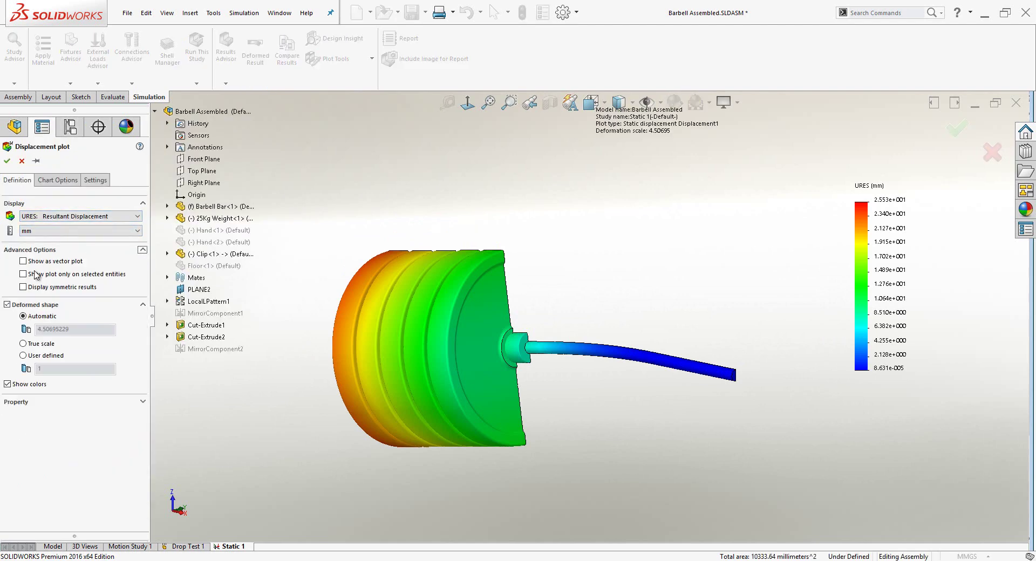
key("Return")
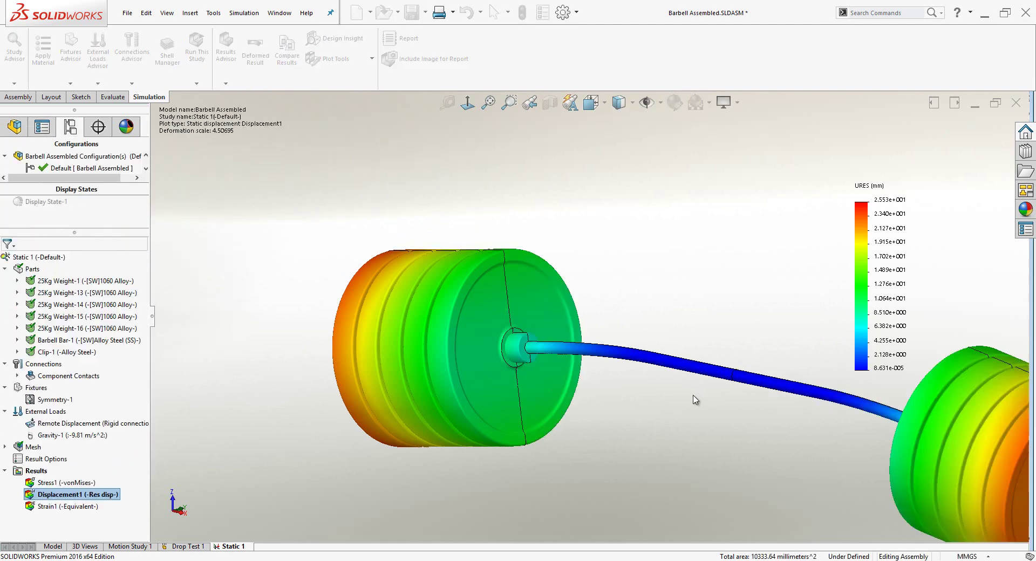
middle_click_drag(700, 398, 606, 315)
Show Stress1 with symmetric results displayed as the full barbell
left_click(71, 479)
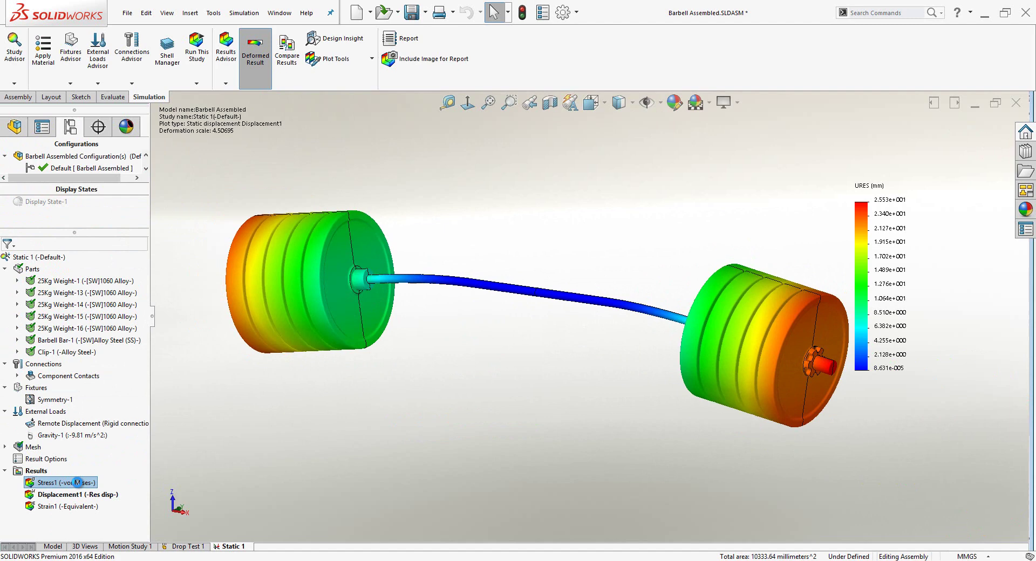
right_click(77, 482)
left_click(69, 242)
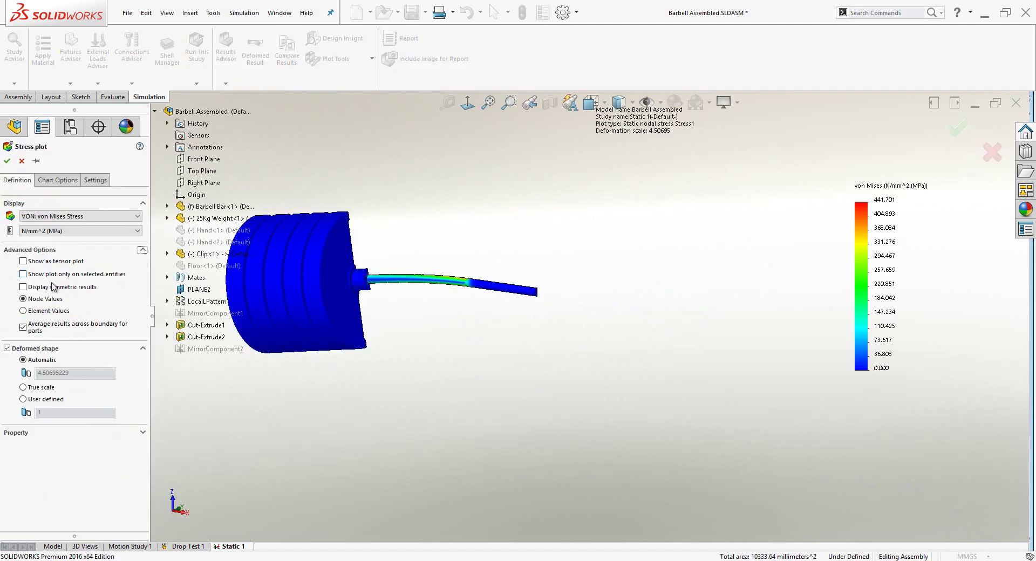
key("Return")
Save all Static 1 result plots as eDrawings
right_click(36, 472)
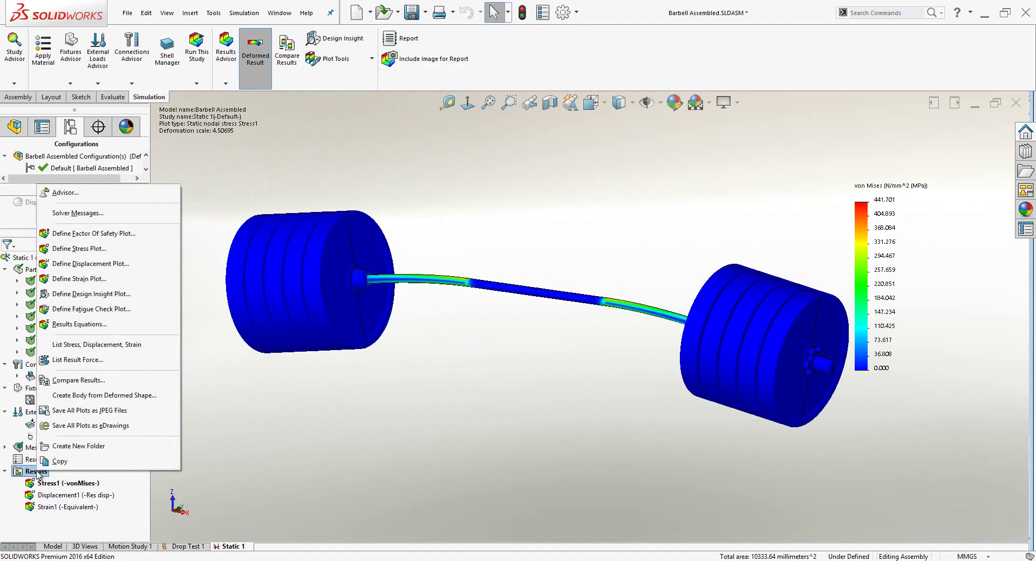
left_click(75, 427)
key("Return")
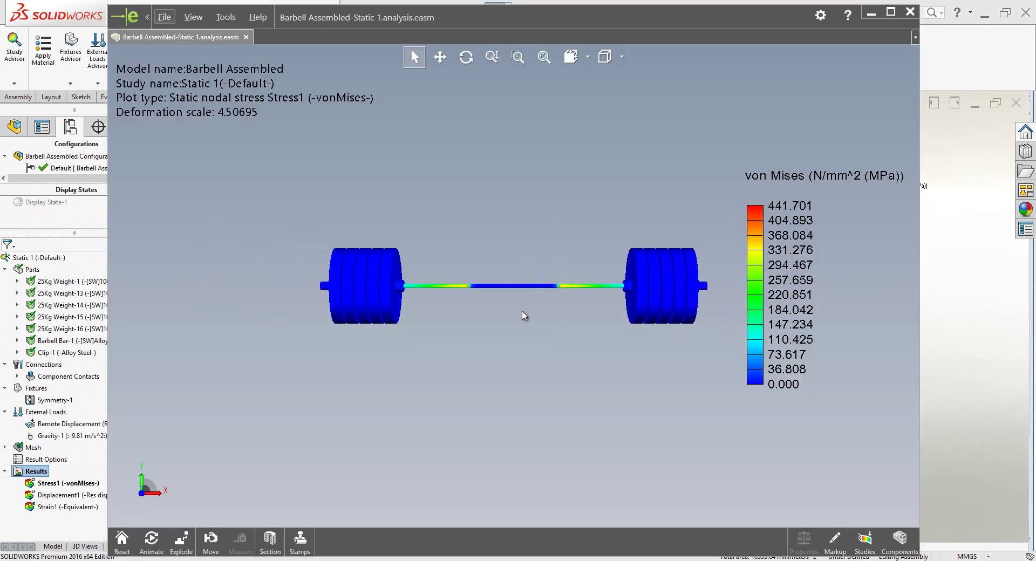
Orbit the von Mises plot to oblique and end-on views, then close eDrawings
middle_click_drag(502, 193, 431, 110)
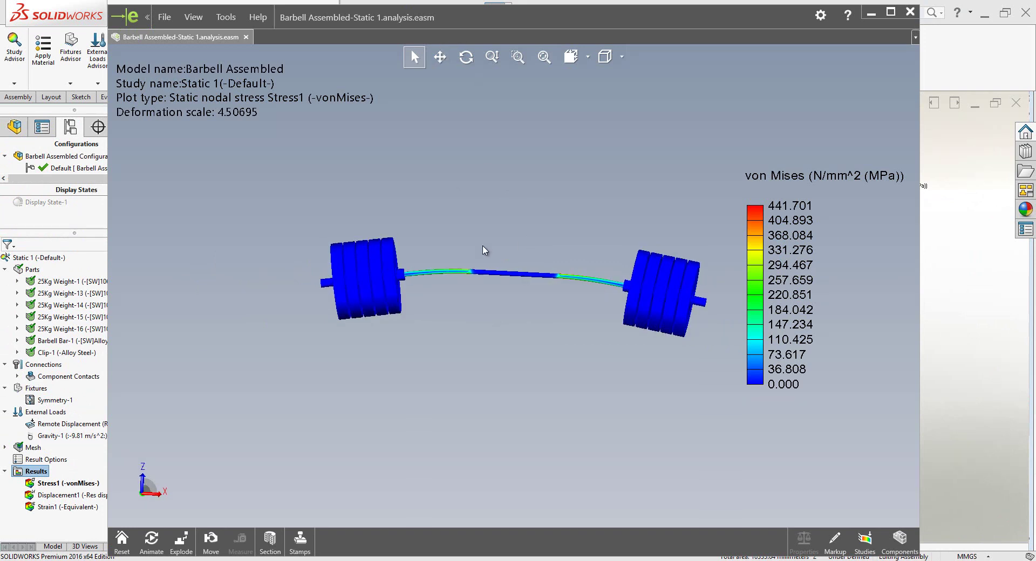
mouse_move(484, 250)
middle_mouse_down()
mouse_move(480, 268)
mouse_move(524, 325)
middle_mouse_up()
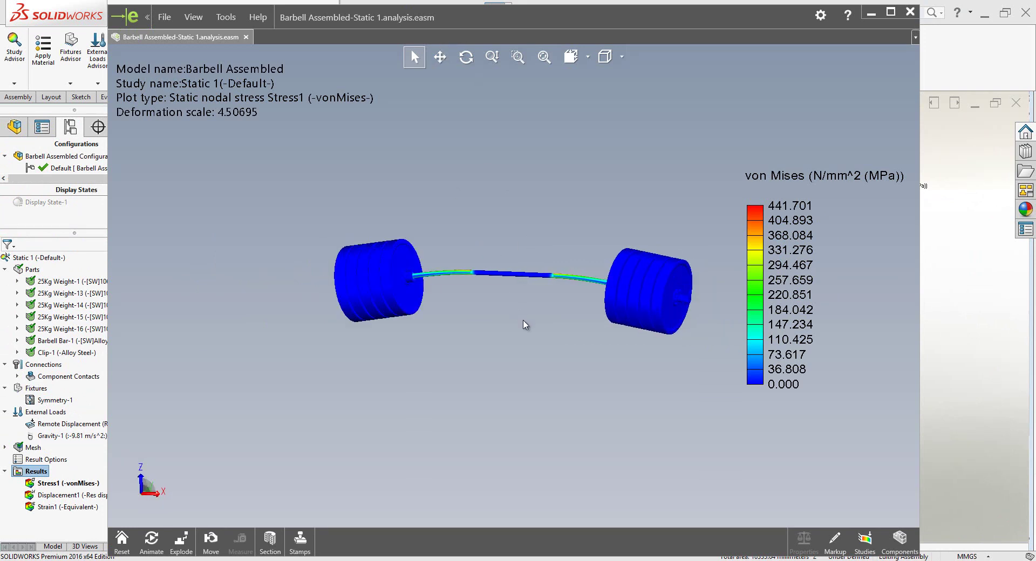
left_click(910, 12)
Generate the Static 1 Word report from the Simulation menu
left_click(244, 13)
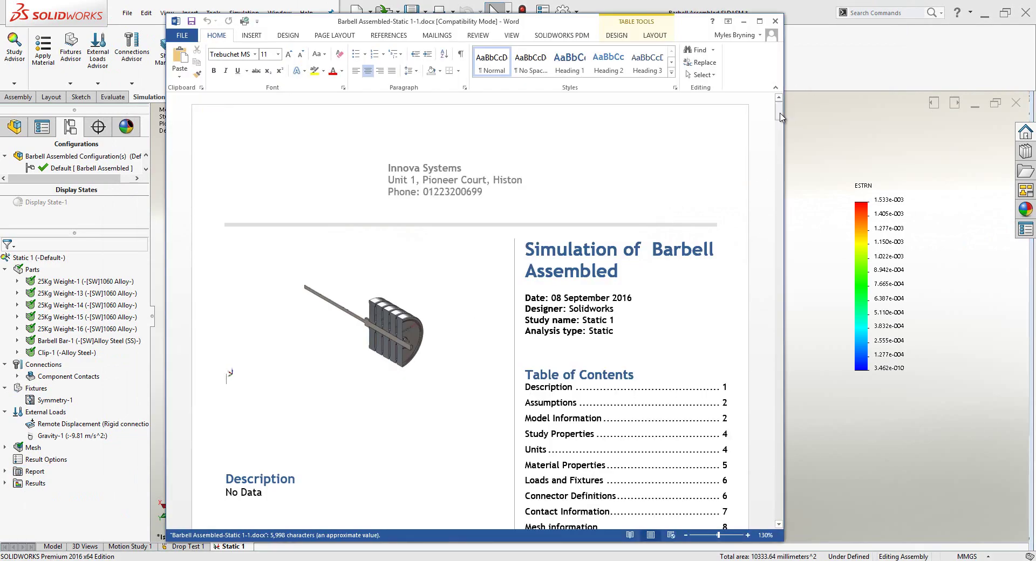
left_click_drag(779, 113, 772, 495)
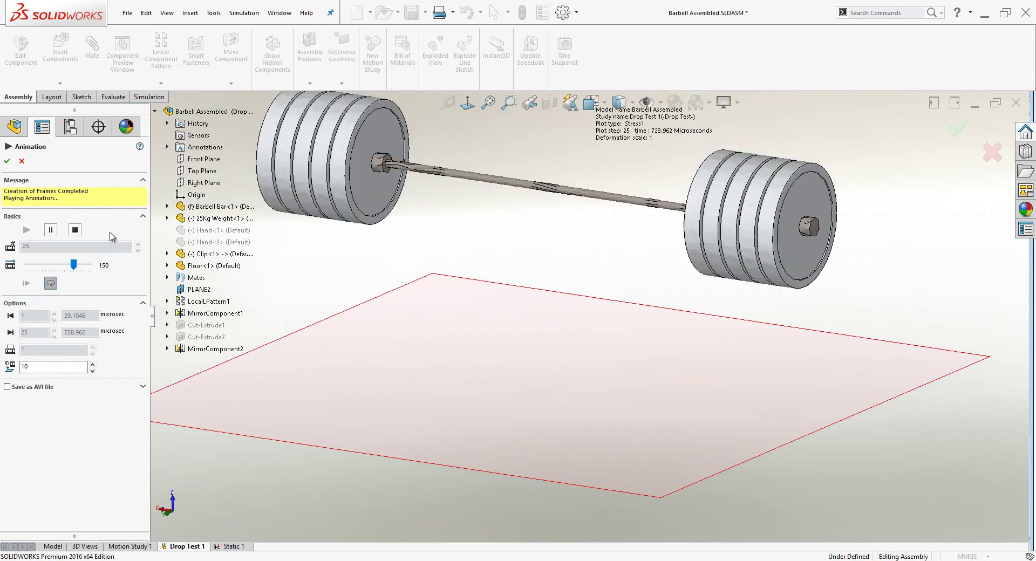
Close the drop test animation, leaving the step 25 von Mises stress plot shown
key("Escape")
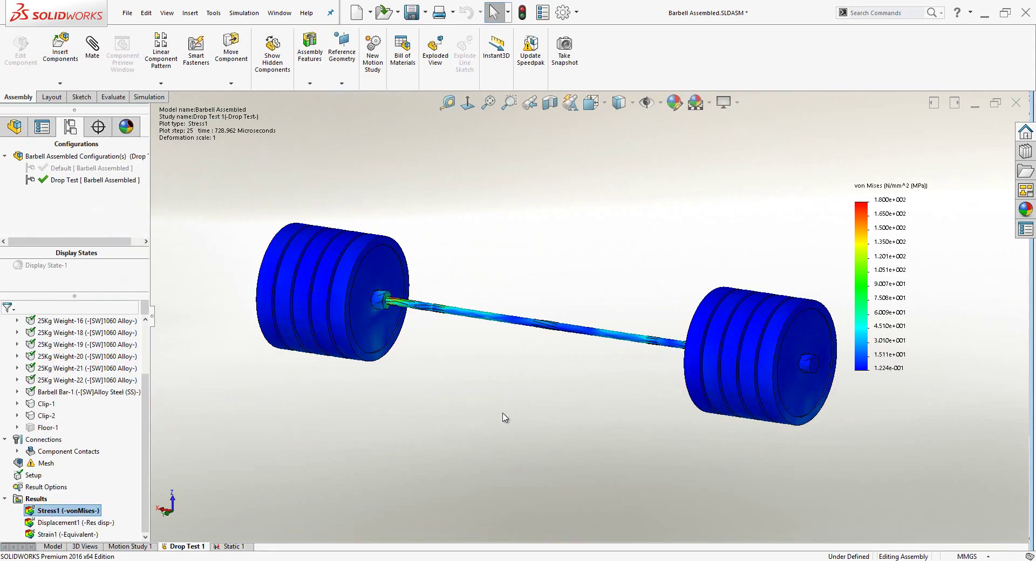